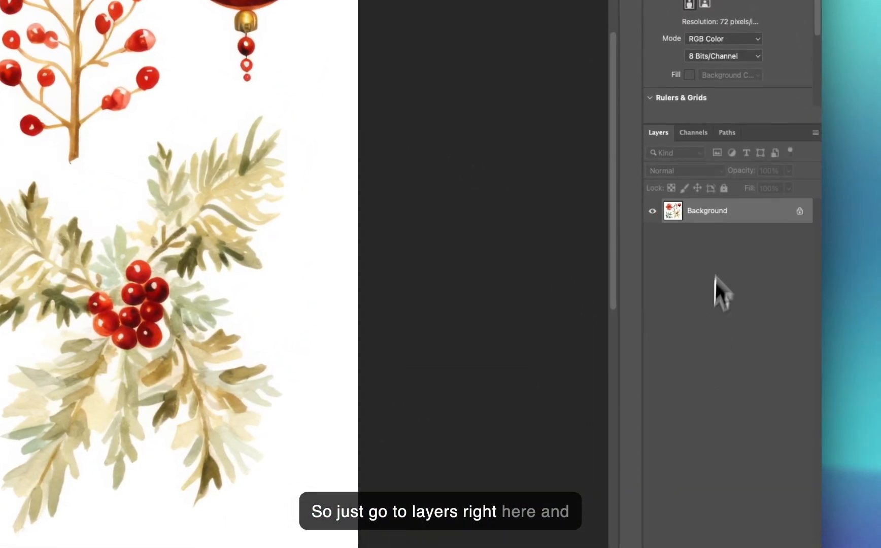
Duplicate the Background layer and isolate the Blue channel.
left_click_drag(726, 213, 774, 477)
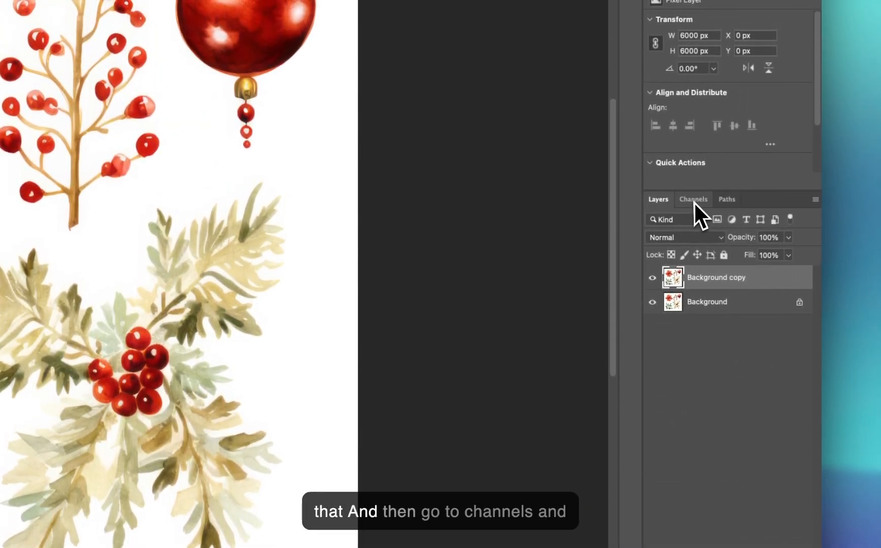
left_click(693, 202)
left_click(691, 296)
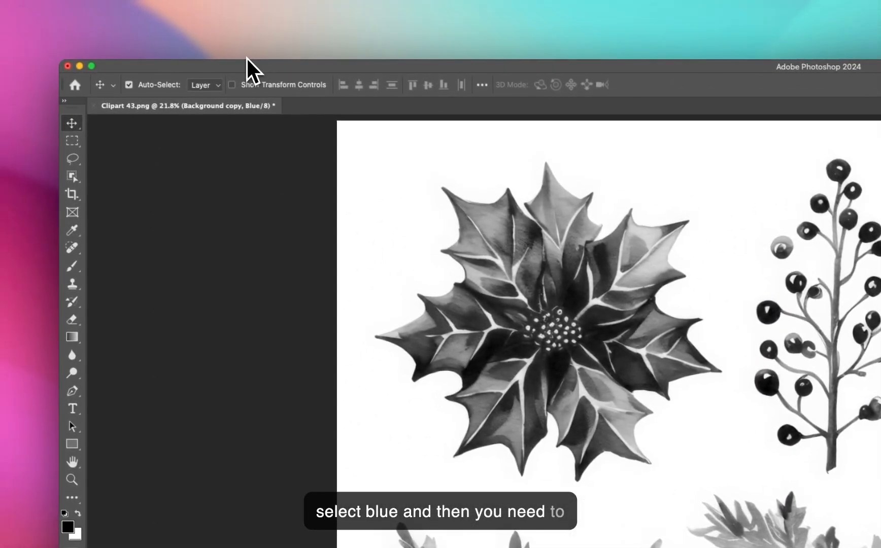
Apply a Levels adjustment to the Blue channel with the midtone input at 0.09 and the white input at 242.
left_click(247, 58)
mouse_move(249, 89)
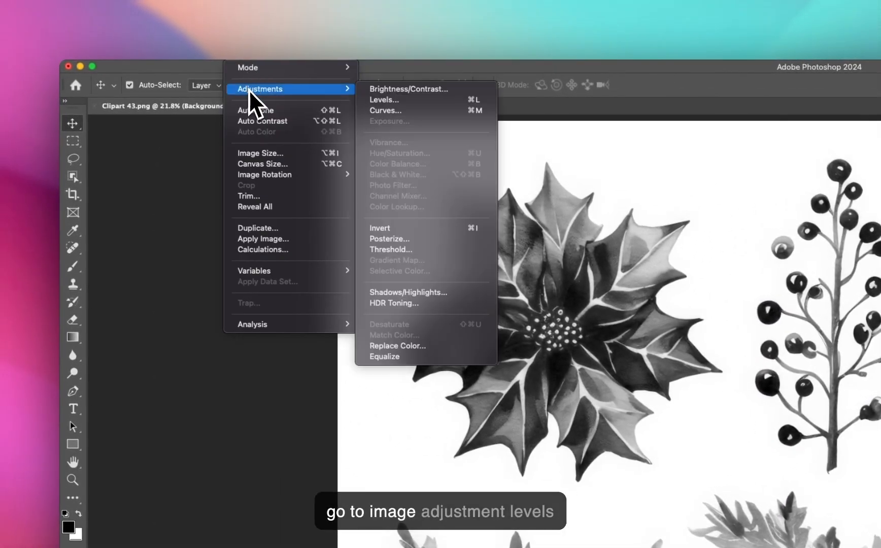
left_click(387, 100)
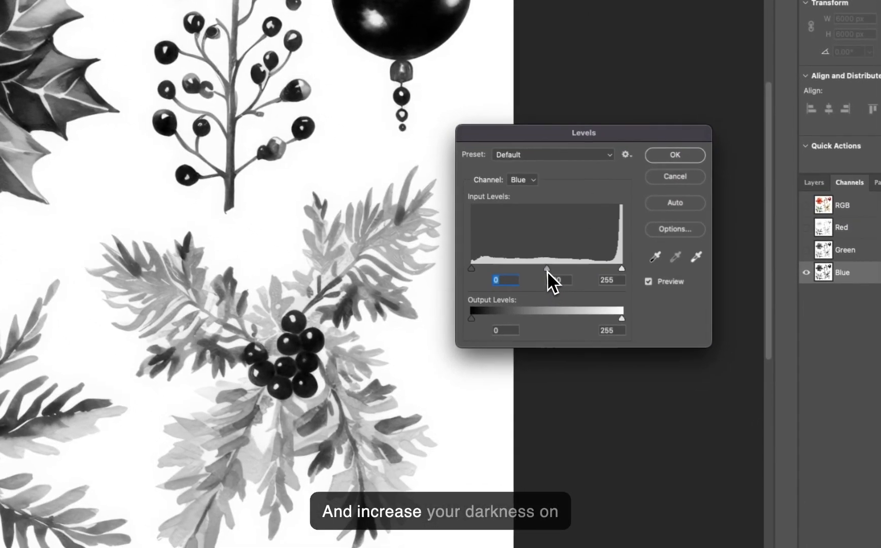
left_click_drag(548, 270, 600, 276)
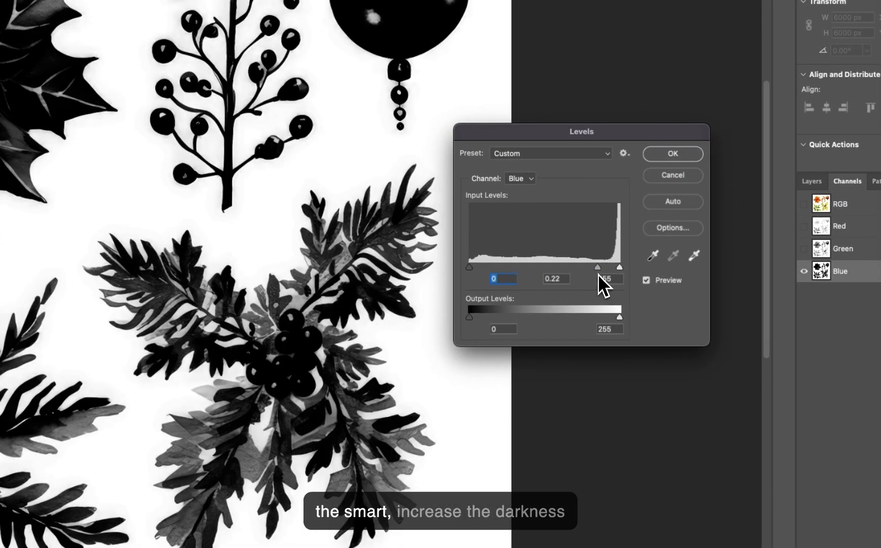
key("Tab")
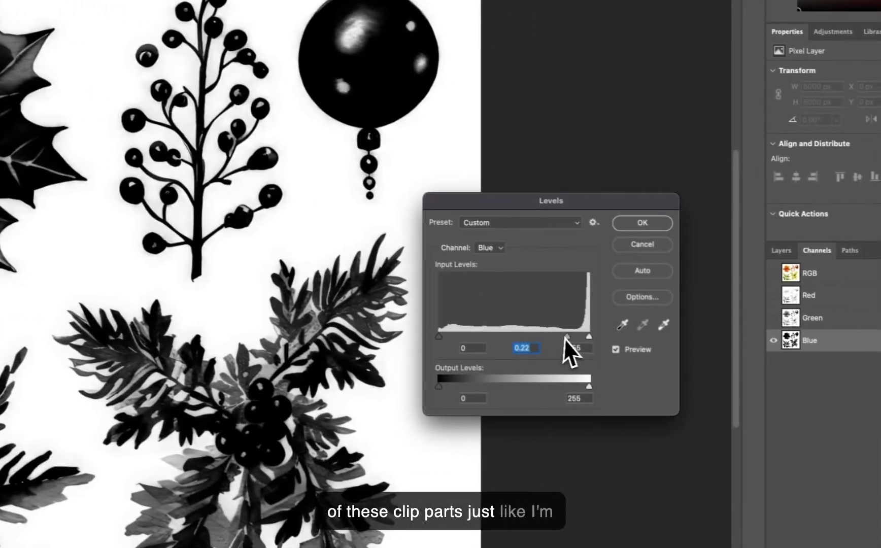
left_click_drag(649, 354, 660, 356)
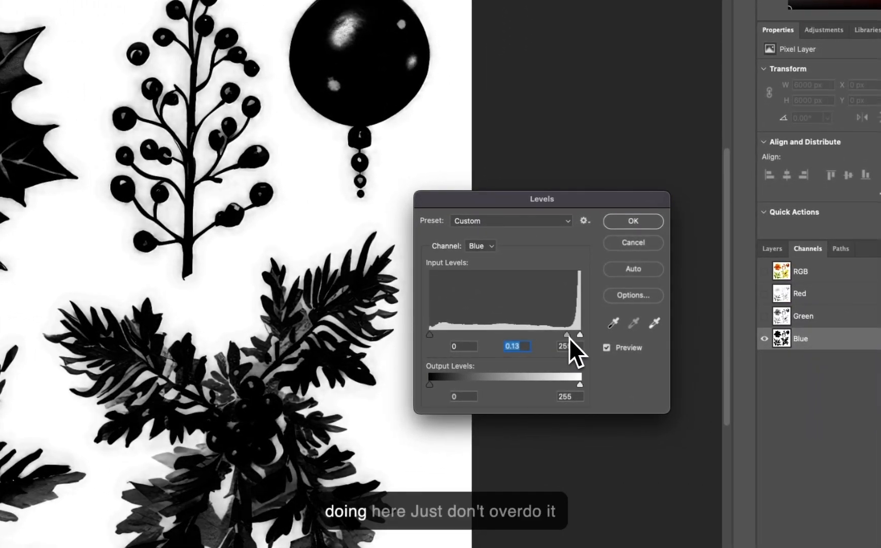
left_click_drag(581, 339, 567, 337)
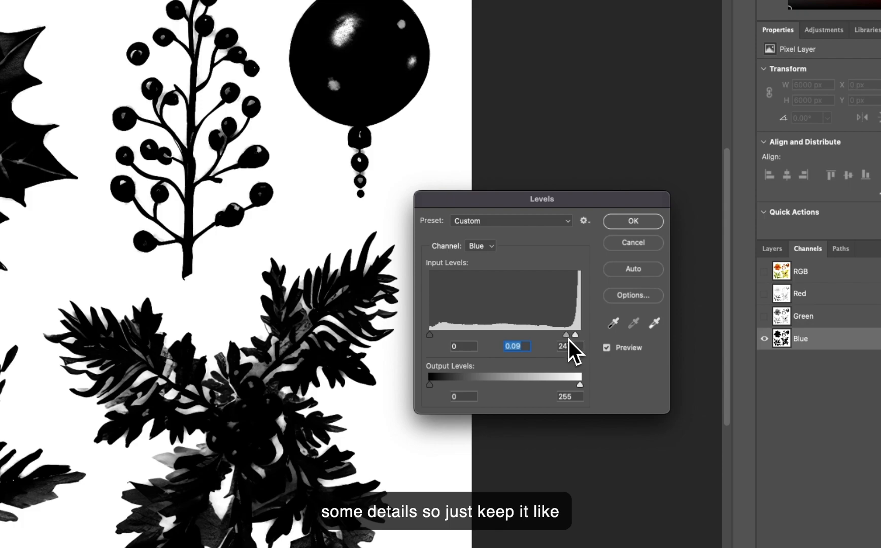
left_click_drag(569, 340, 563, 335)
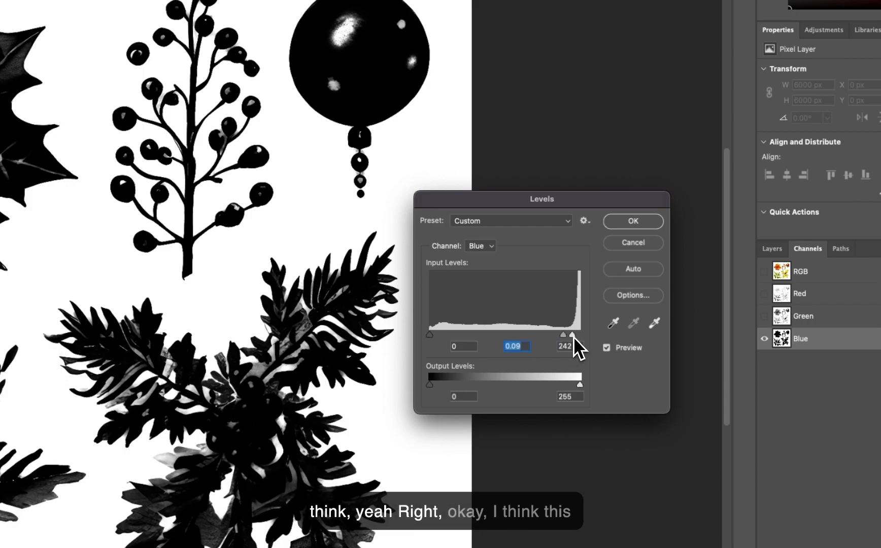
left_click(573, 337)
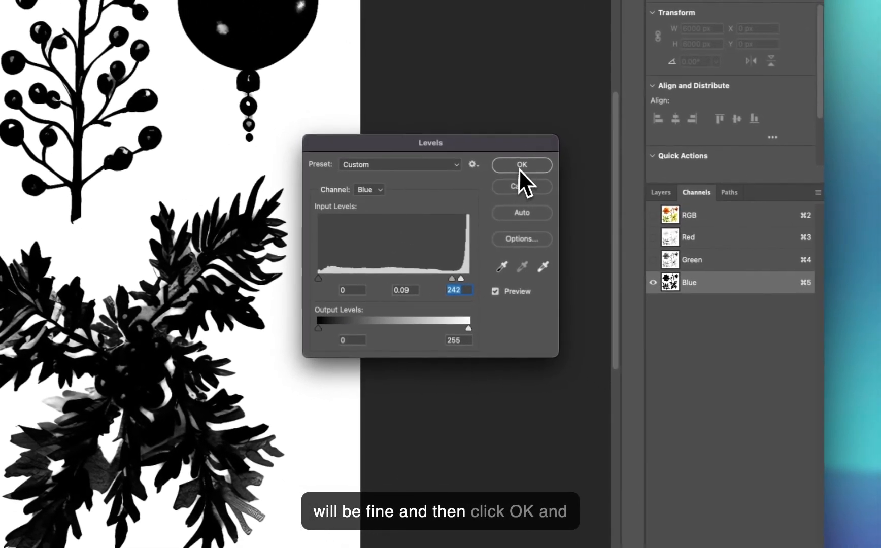
left_click(519, 169)
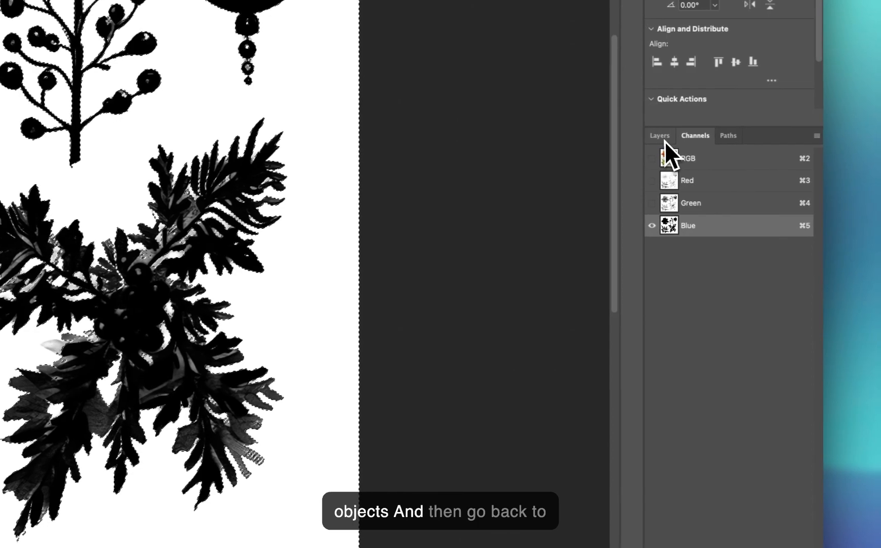
Hide the Background copy layer and mask the original background layer from the Blue channel selection, inverting the mask so the clip art shows.
left_click(798, 142)
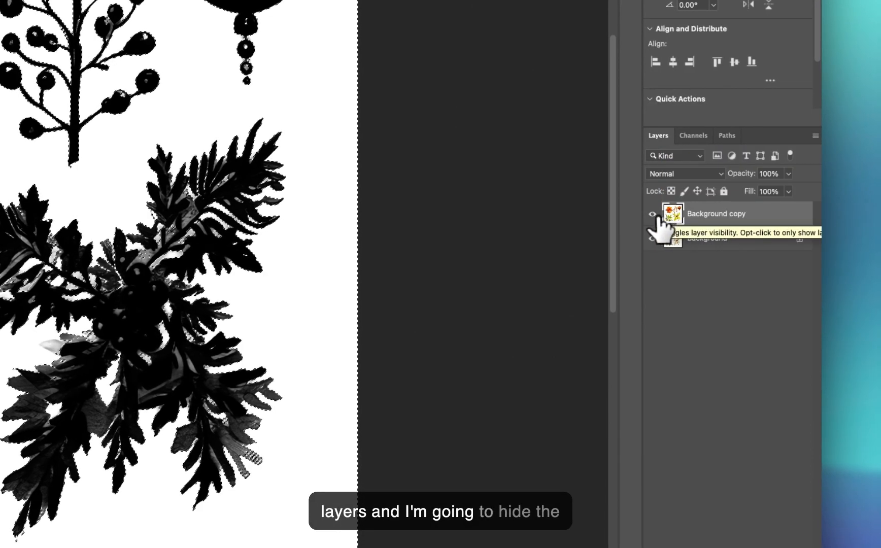
left_click(653, 214)
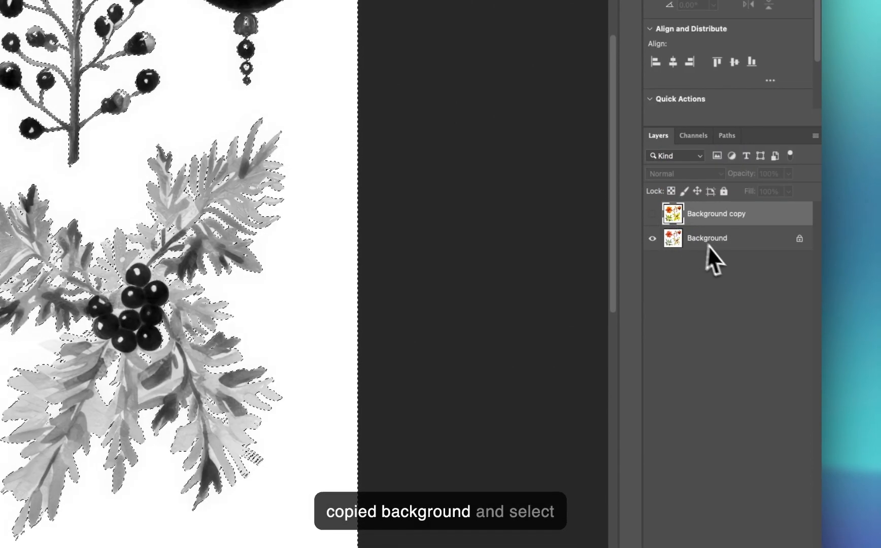
left_click(730, 243)
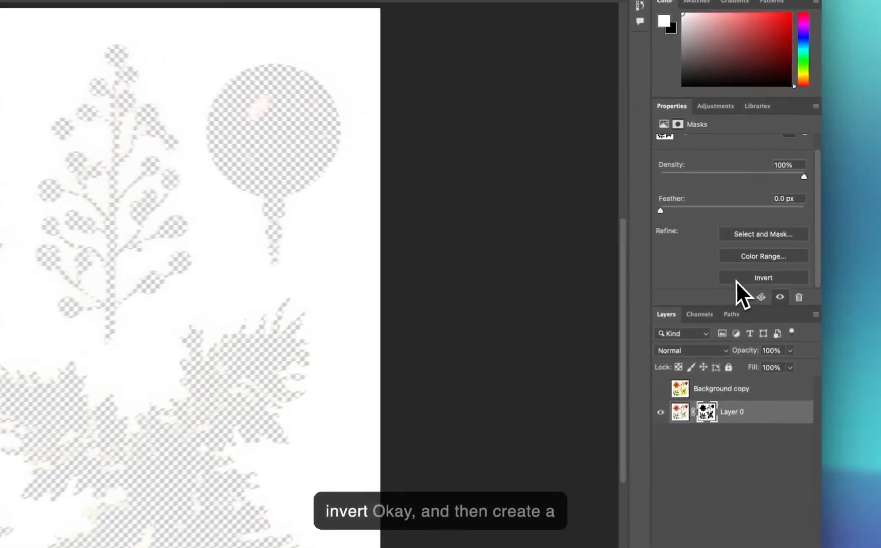
left_click(778, 233)
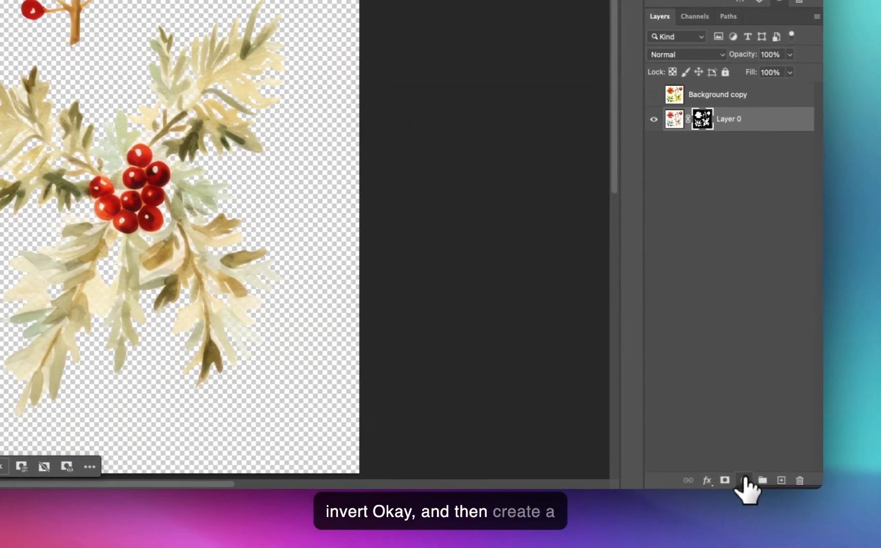
Add a solid color fill layer in black (000000) and place it below Layer 0.
left_click(743, 480)
left_click(724, 354)
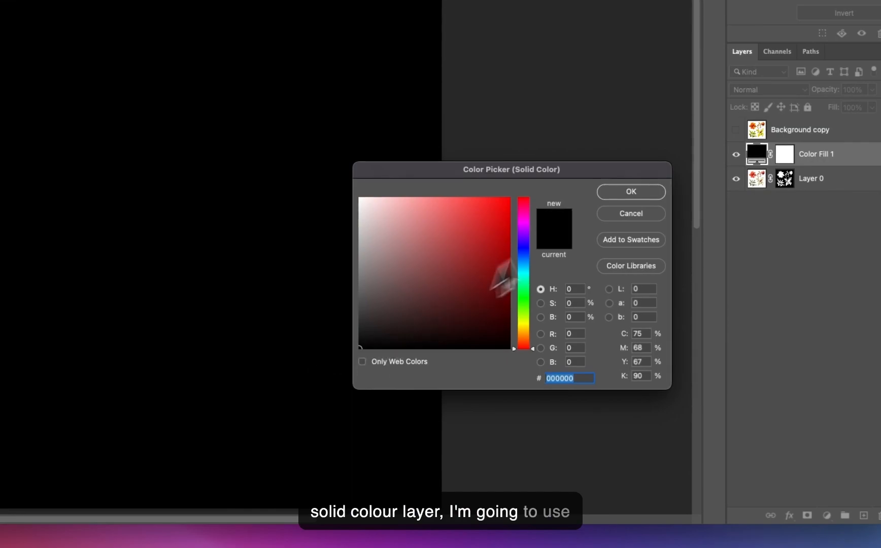
key("Return")
left_click_drag(833, 151, 799, 180)
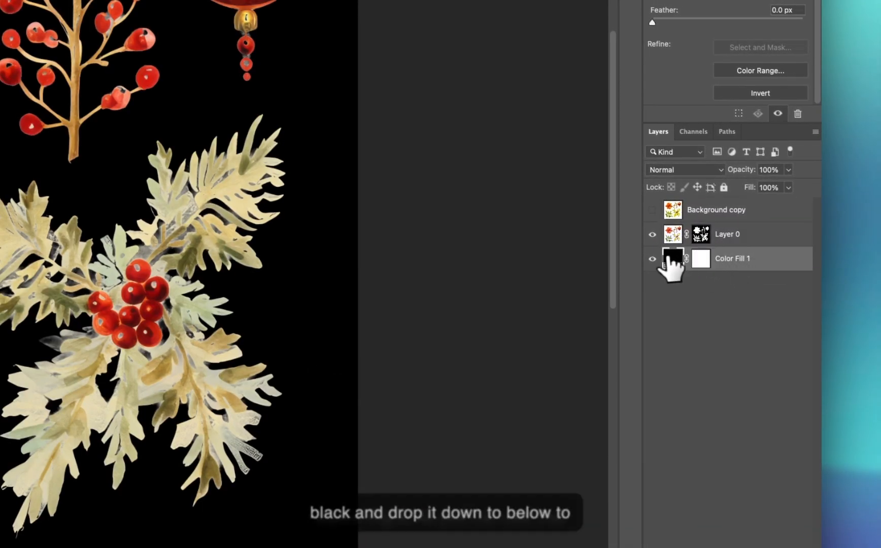
Target Layer 0's mask and set up the Brush tool in Overlay mode with white as the foreground color.
left_click(700, 237)
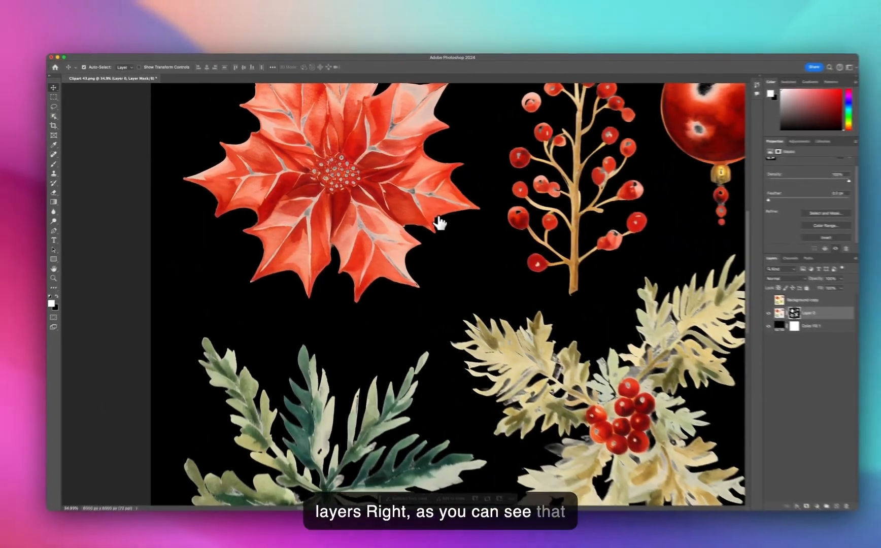
scroll(440, 223, "down", 3)
scroll(441, 224, "up", 8)
scroll(442, 224, "right", 3)
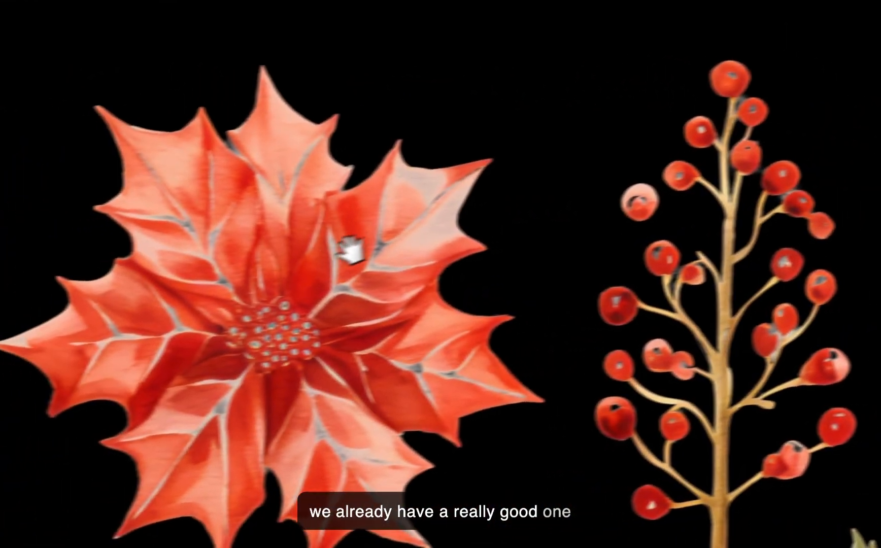
scroll(350, 250, "up", 5)
scroll(457, 236, "down", 3)
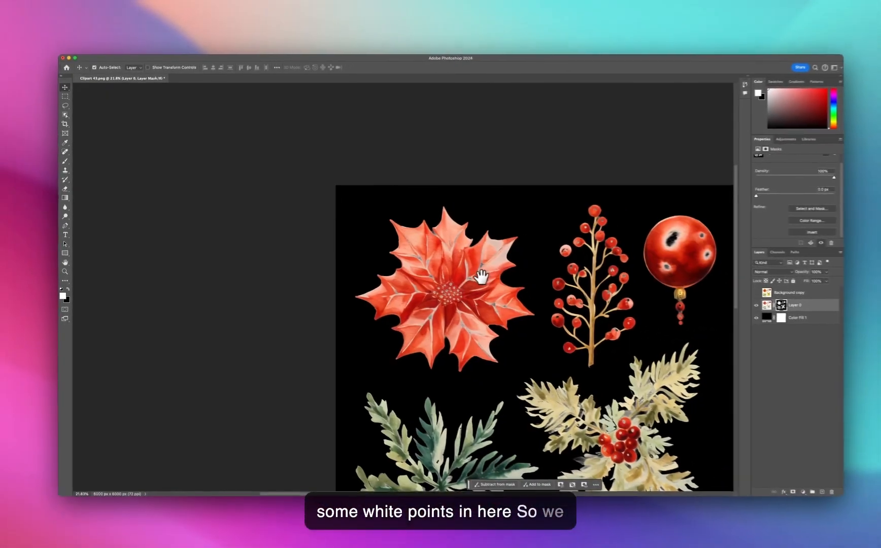
key("super")
scroll(414, 263, "up", 3)
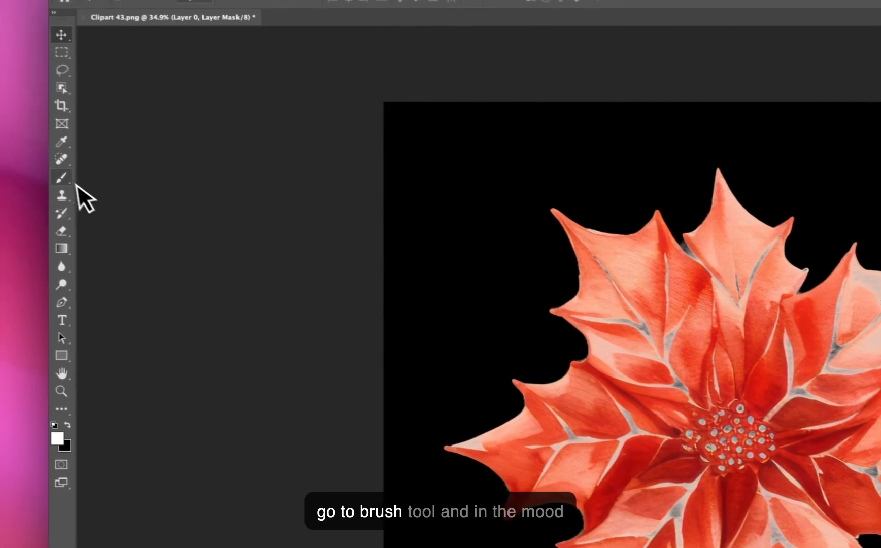
left_click(61, 177)
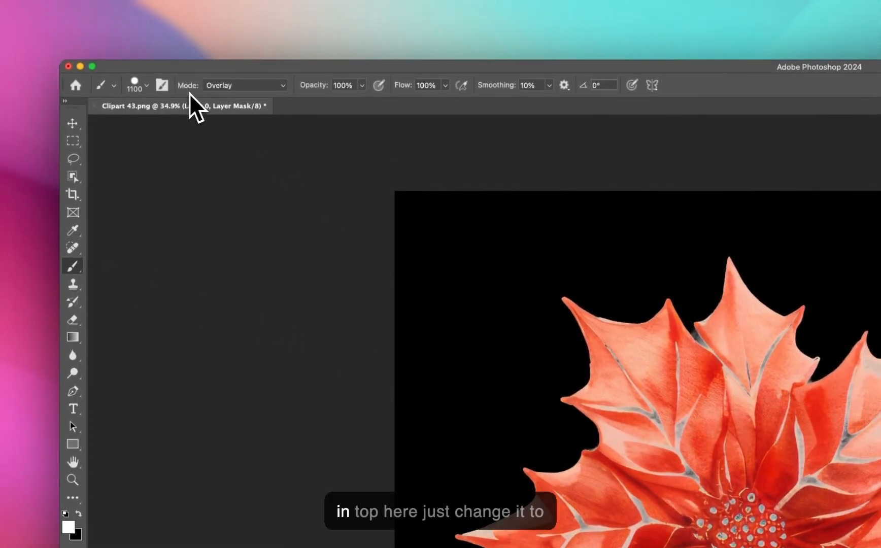
left_click(209, 86)
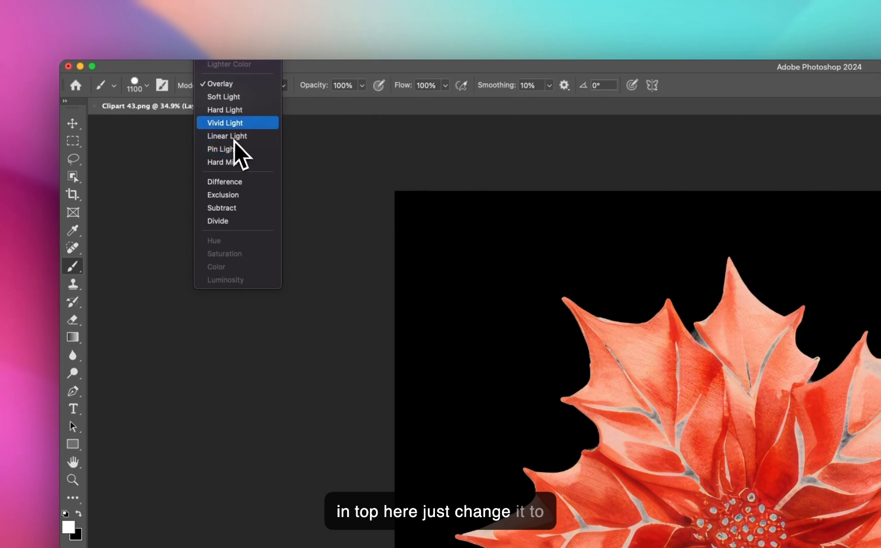
scroll(229, 99, "up", 5)
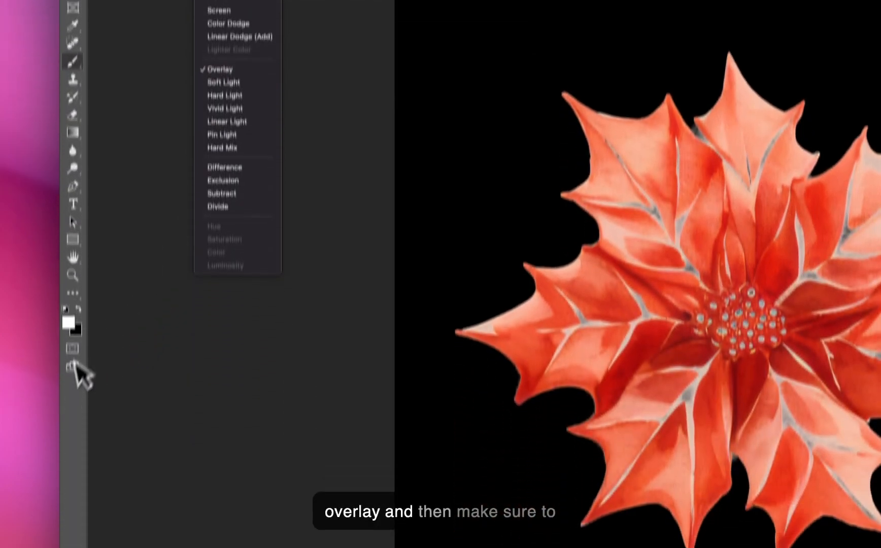
left_click(66, 357)
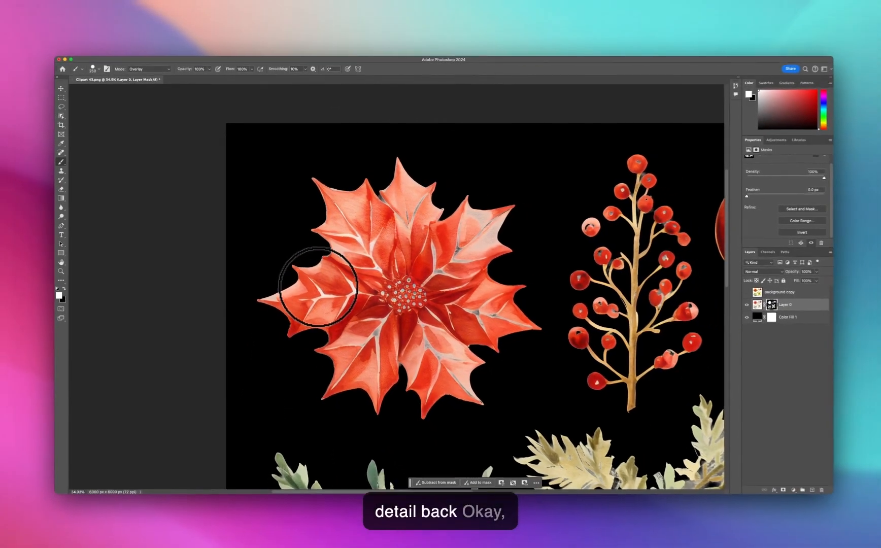
Paint white on the mask over the poinsettia's petals, adjusting the brush size as needed, to restore their pale veins and highlights.
mouse_move(318, 287)
left_mouse_down()
mouse_move(375, 376)
mouse_move(470, 239)
left_mouse_up()
key("bracketleft")
key("bracketleft")
key("bracketleft")
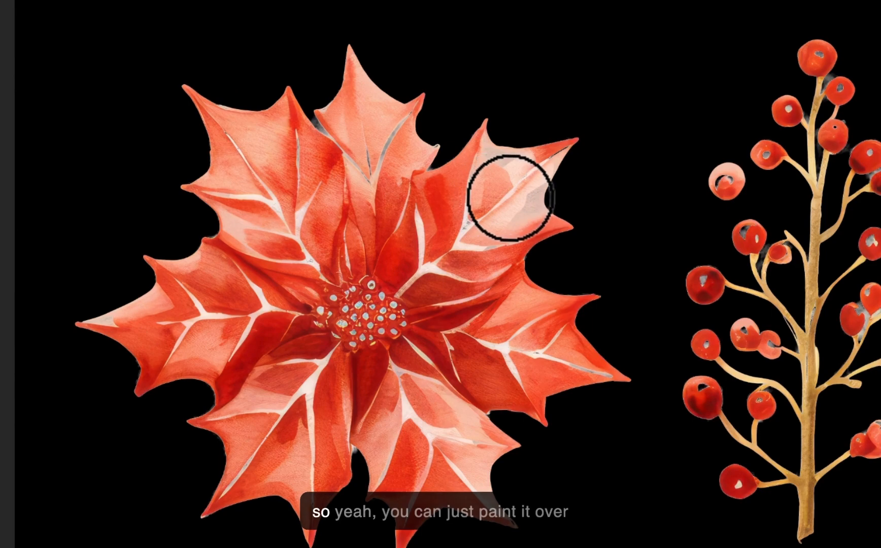
left_click_drag(511, 198, 551, 193)
key("bracketright")
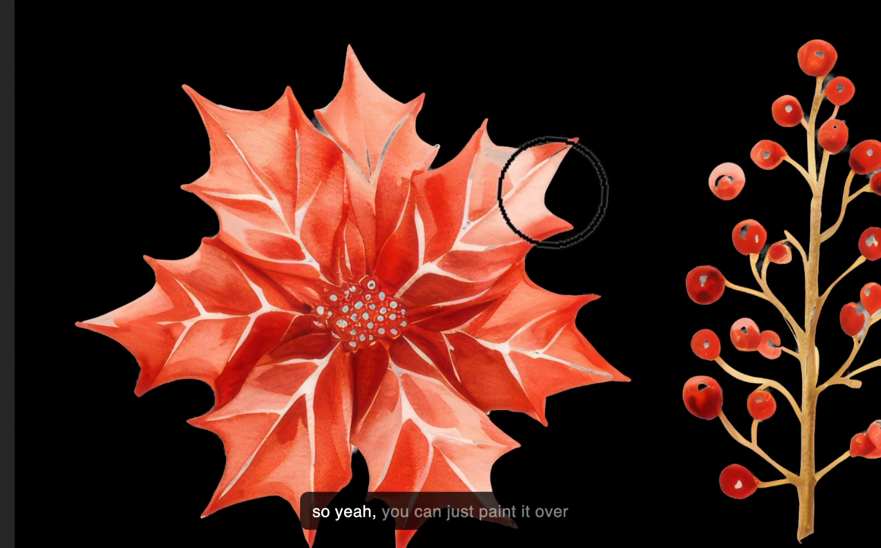
key("bracketright")
key("bracketright")
key("bracketright")
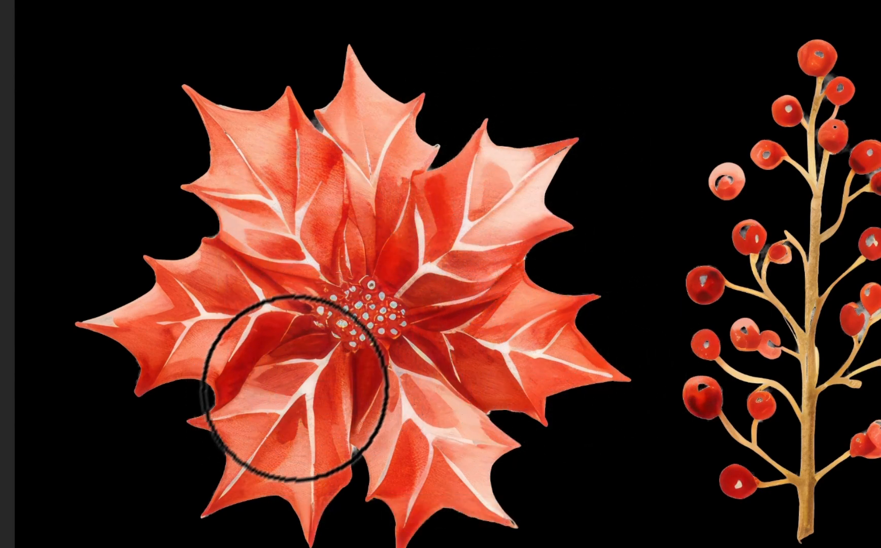
left_click(359, 363)
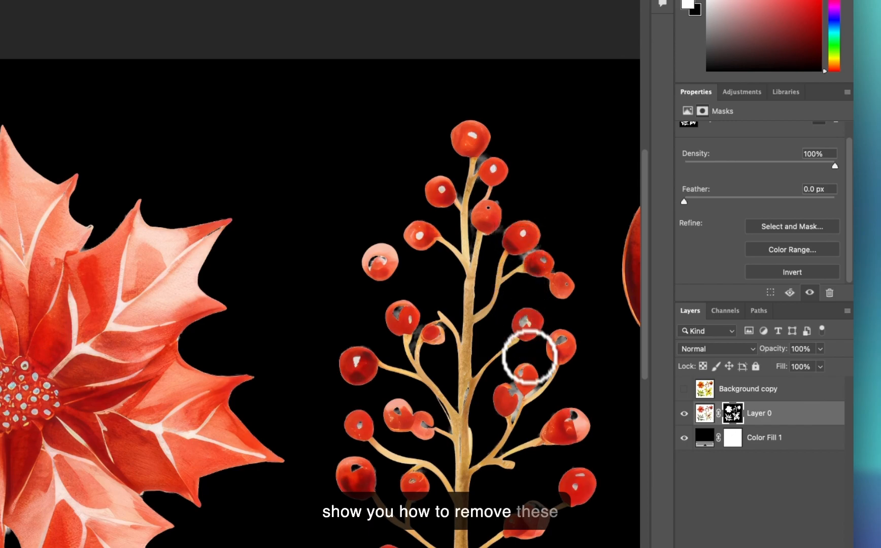
Examine the mask quality up close around the berry branch, on the red ornament's highlights and along the holly leaves.
scroll(528, 367, "up", 10)
scroll(362, 368, "down", 3)
left_click_drag(360, 545, 375, 299)
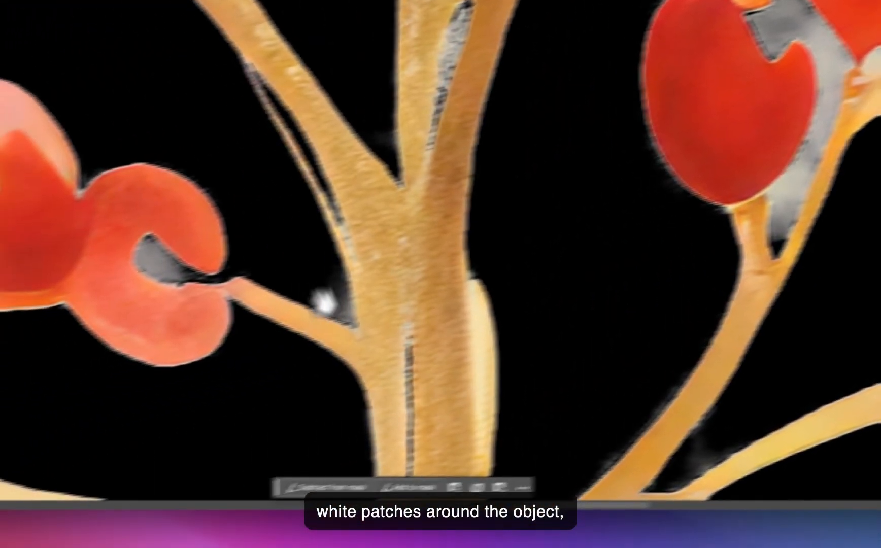
scroll(325, 301, "down", 8)
left_click_drag(344, 132, 430, 214)
scroll(429, 221, "down", 10)
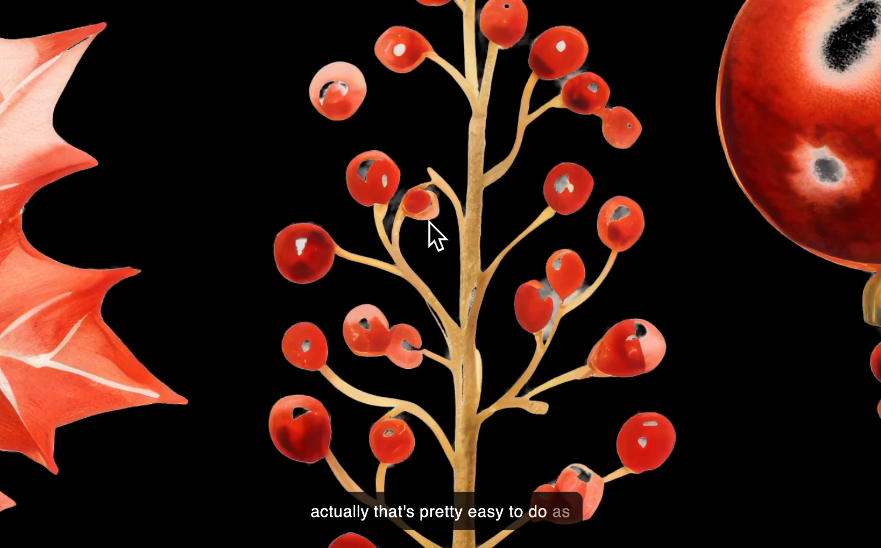
scroll(596, 177, "up", 3)
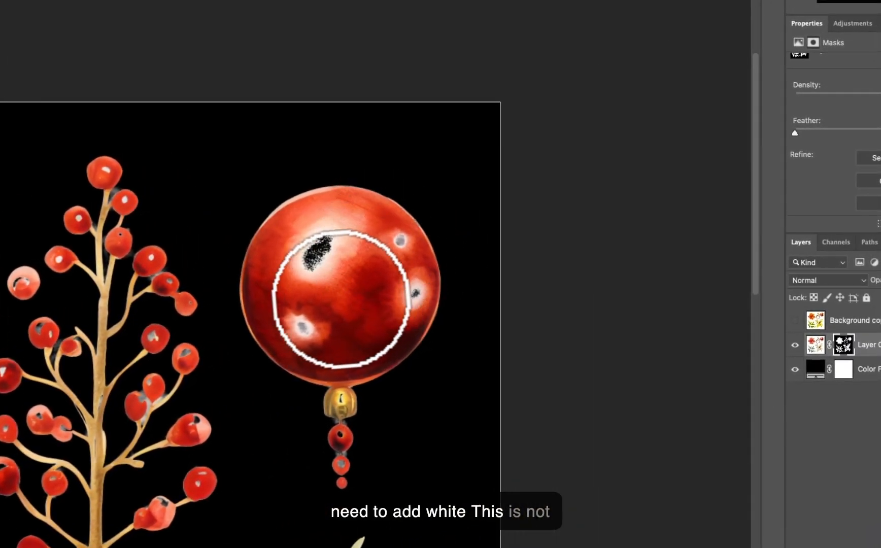
scroll(316, 251, "up", 5)
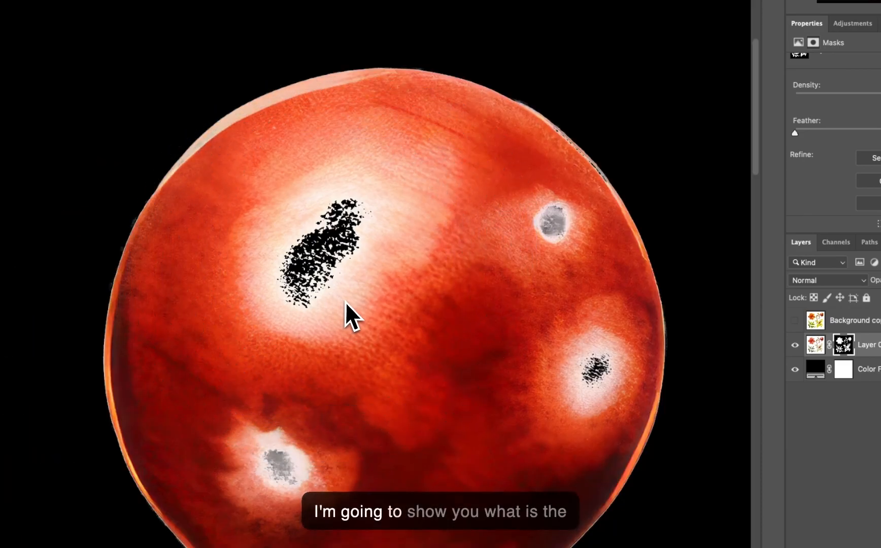
scroll(311, 271, "down", 6)
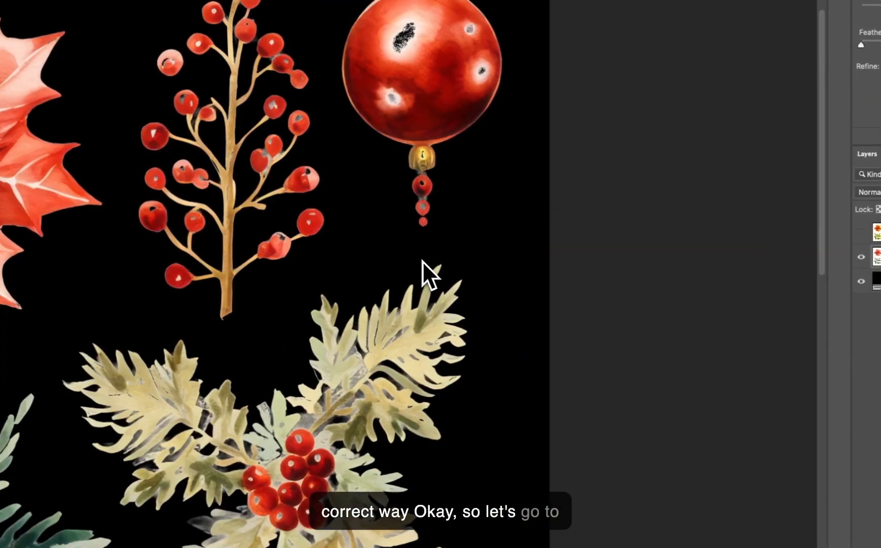
left_click_drag(315, 320, 362, 229)
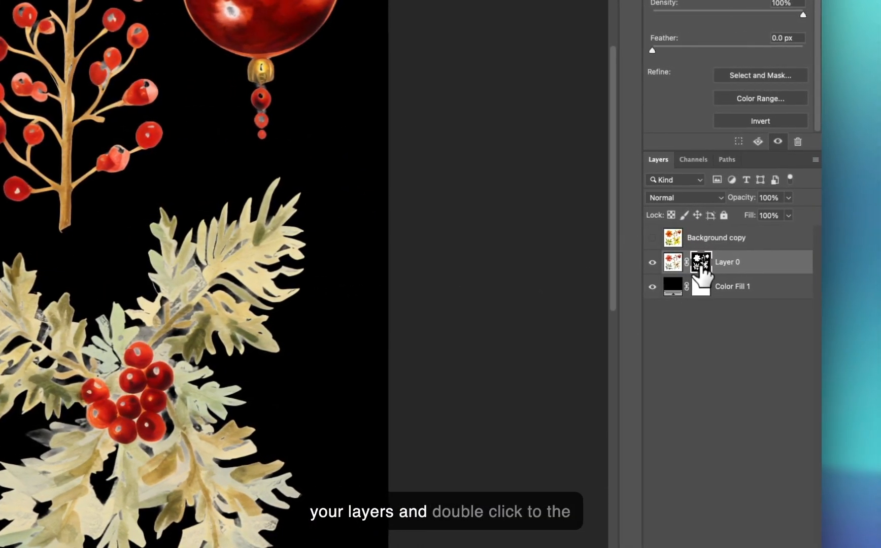
Open Layer 0's mask in Select and Mask with the Refine Edge Brush, setting Radius 2 px with Smart Radius, Smooth 12 and Contrast 50%.
double_click(701, 263)
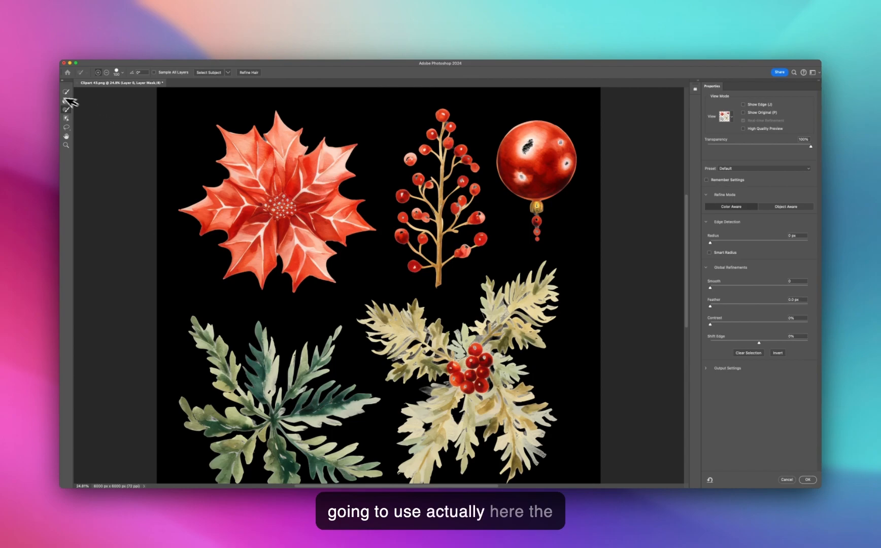
left_click(67, 100)
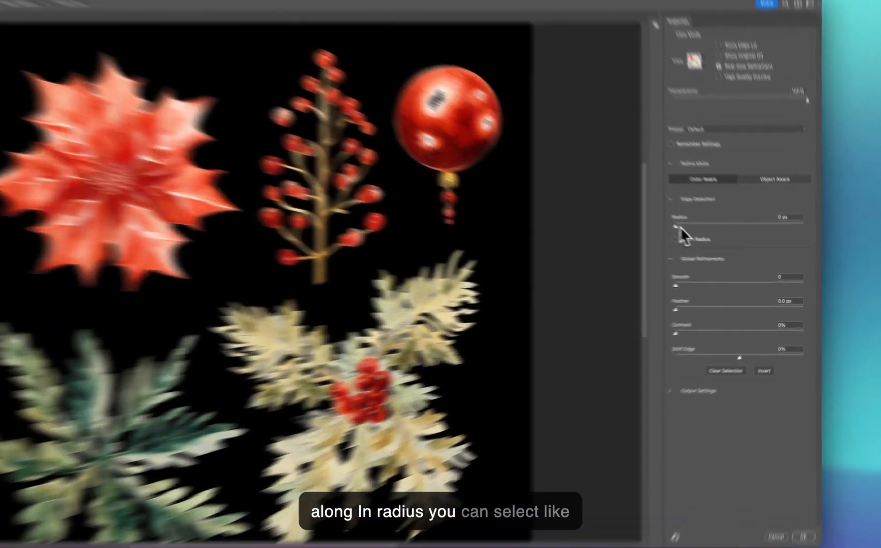
left_click_drag(710, 241, 721, 243)
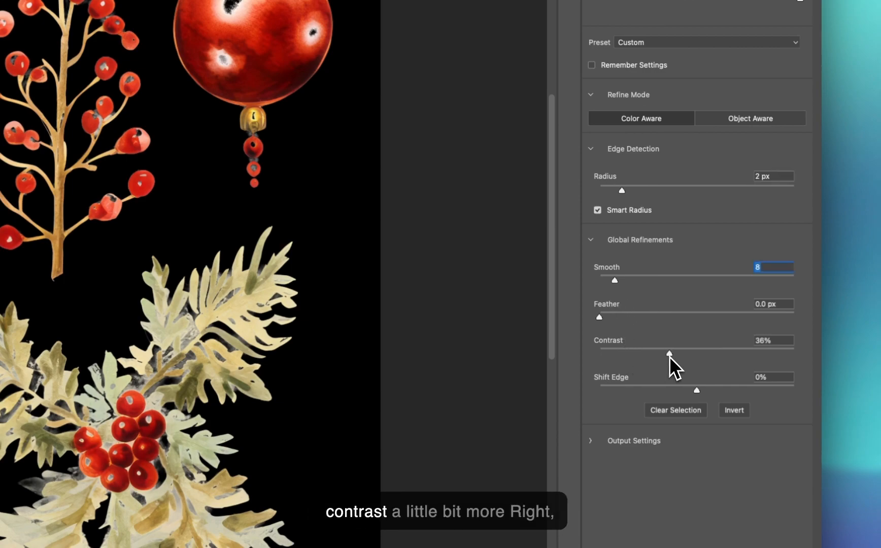
left_click_drag(670, 355, 675, 357)
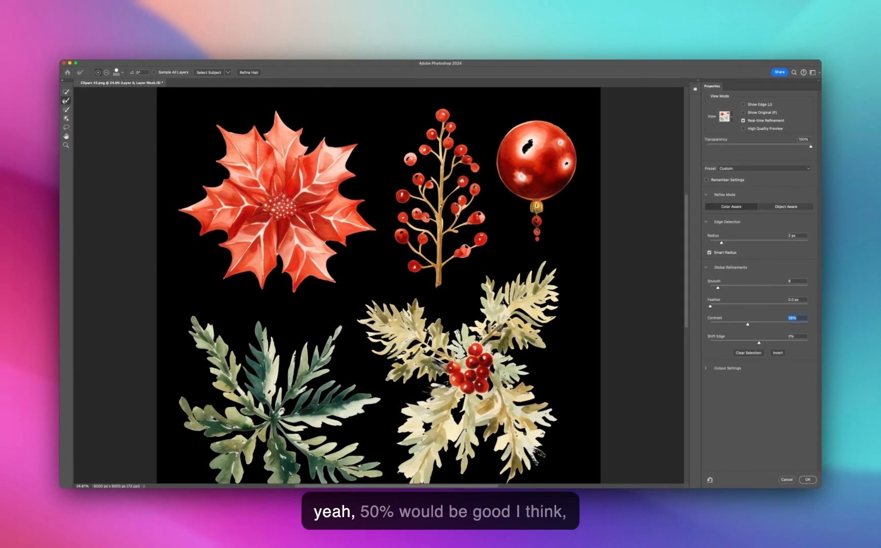
left_click_drag(747, 324, 758, 324)
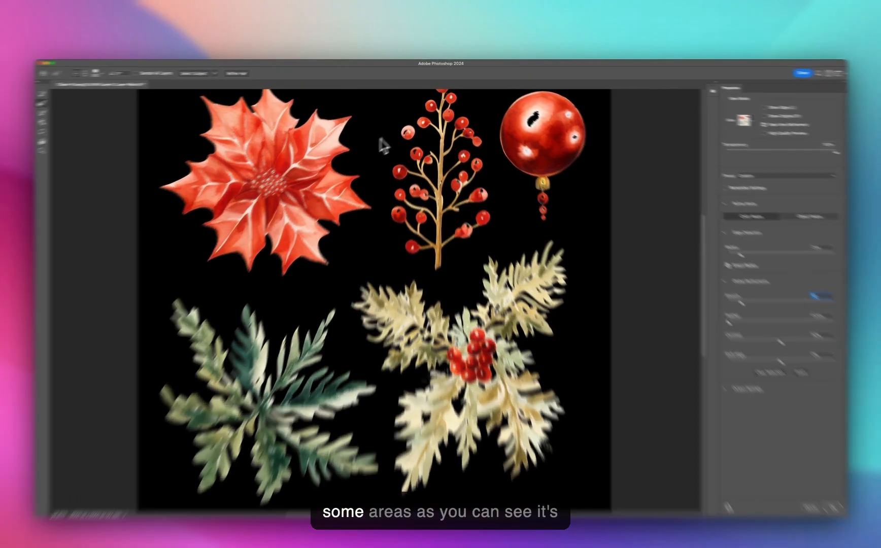
Brush with the Refine Edge Brush over the leftover background between the berries and along the stems of the berry branch.
left_click_drag(421, 119, 416, 200)
scroll(449, 188, "up", 5)
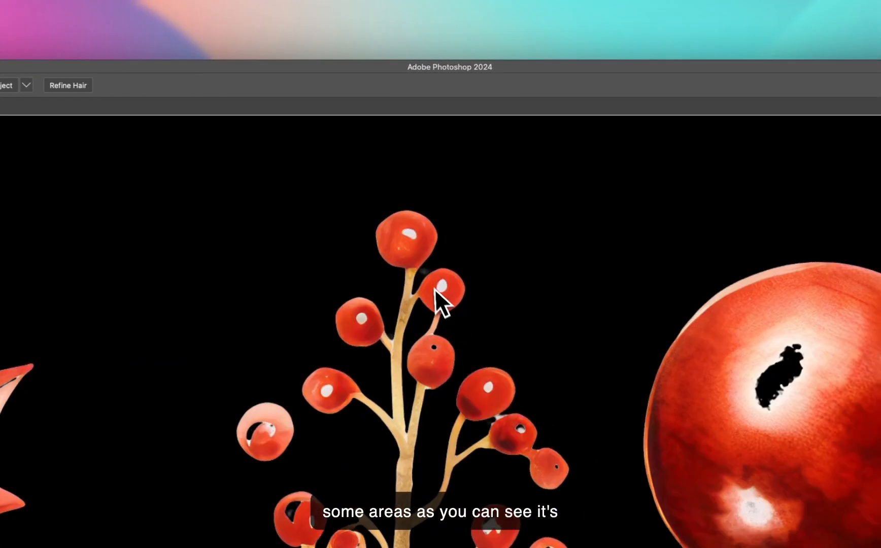
scroll(426, 282, "up", 5)
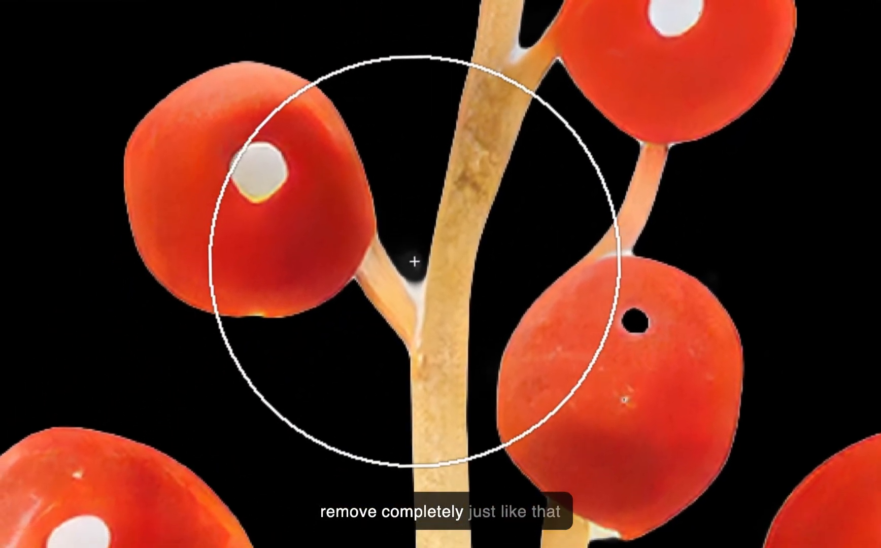
key("]")
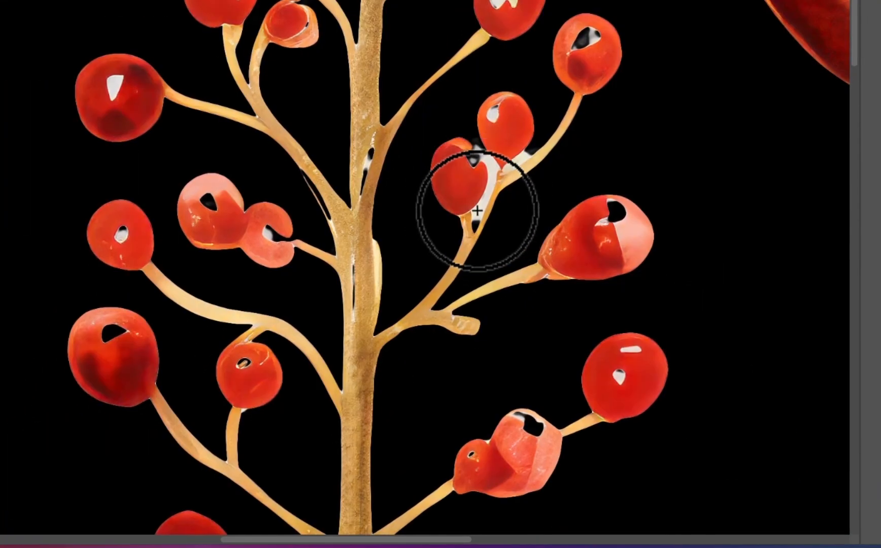
mouse_move(476, 213)
left_mouse_down()
mouse_move(491, 167)
mouse_move(485, 149)
left_mouse_up()
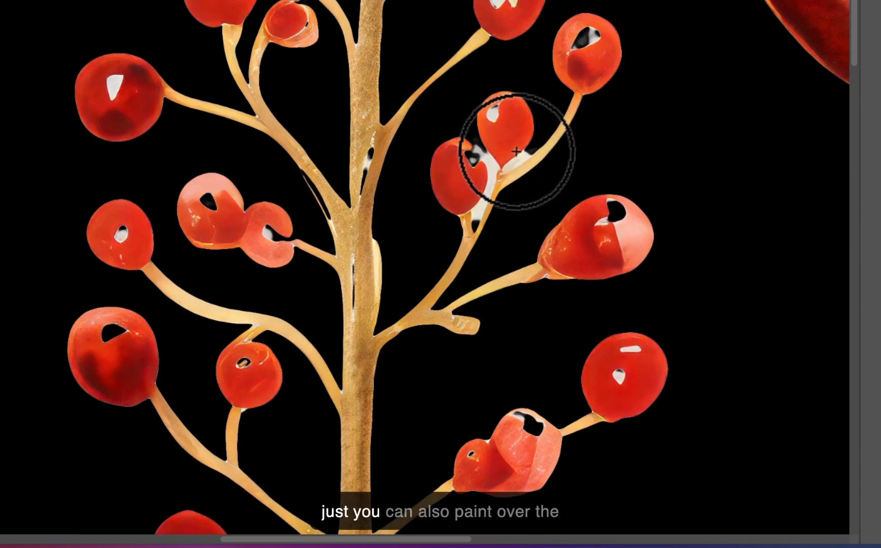
left_click_drag(348, 273, 516, 304)
key("super+minus")
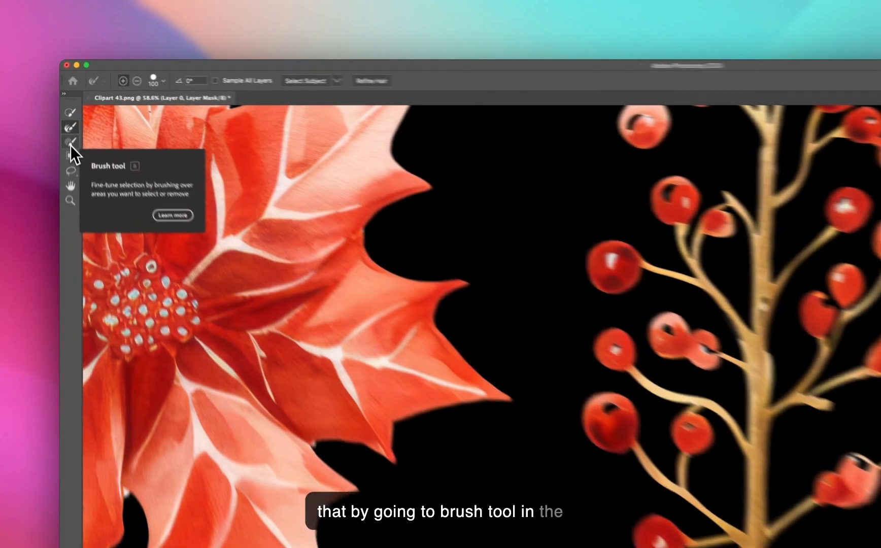
Switch to the Brush tool and paint over the green foliage to add its missing areas back to the selection.
left_click(67, 111)
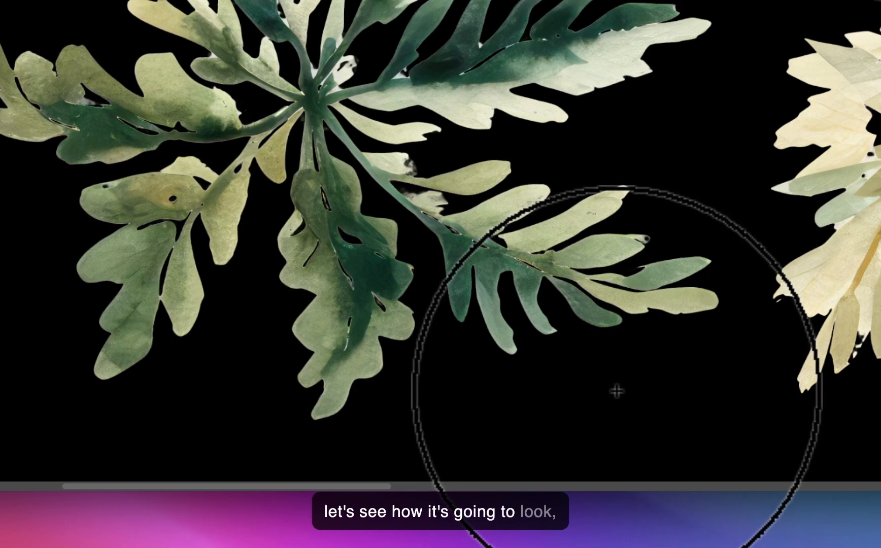
left_click_drag(477, 170, 386, 292)
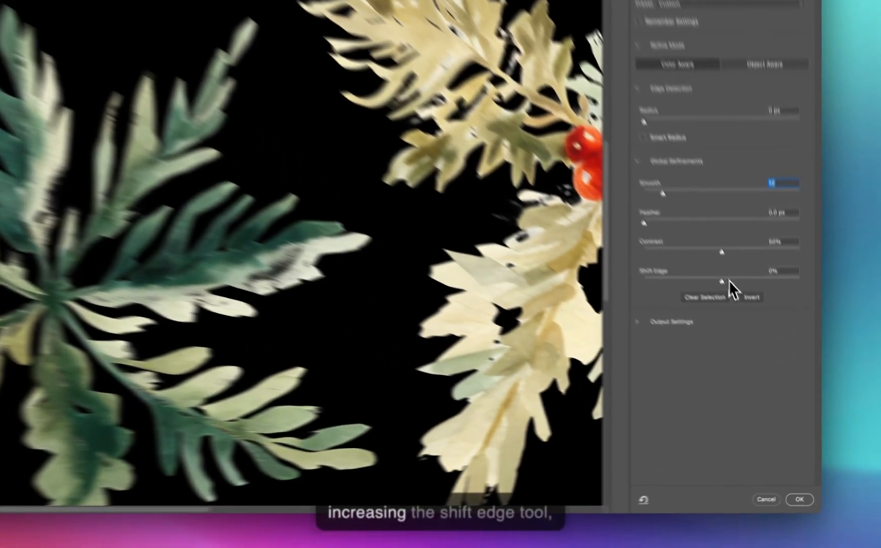
Set Shift Edge to +13% and apply the Select and Mask refinement.
left_click_drag(758, 343, 765, 343)
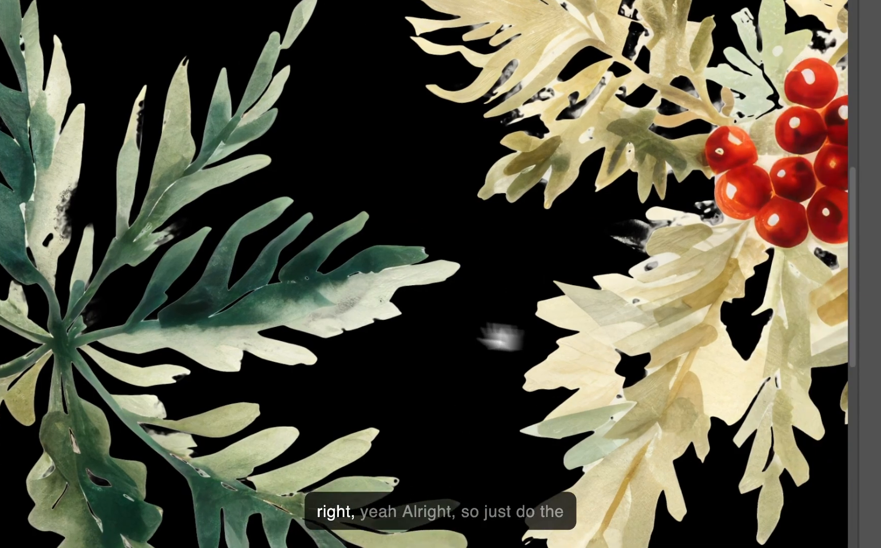
left_click_drag(502, 337, 258, 334)
scroll(258, 334, "down", 3)
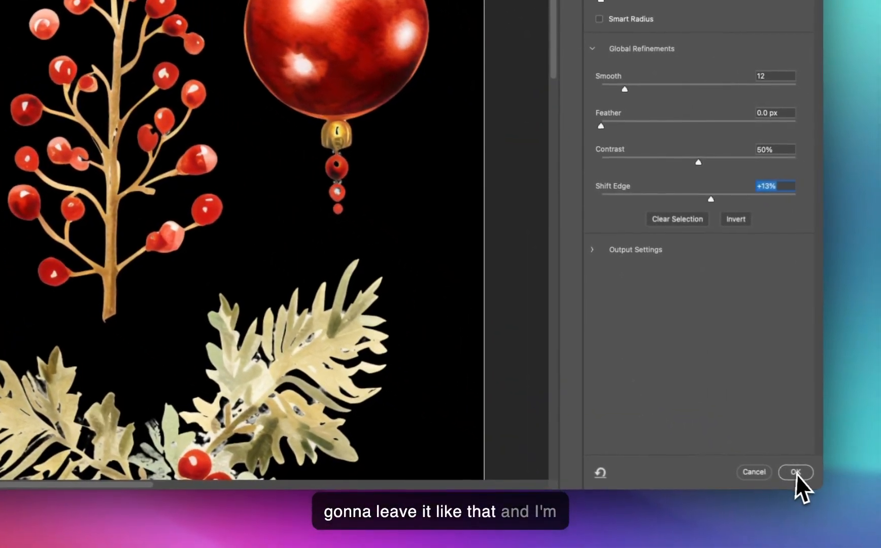
left_click(794, 472)
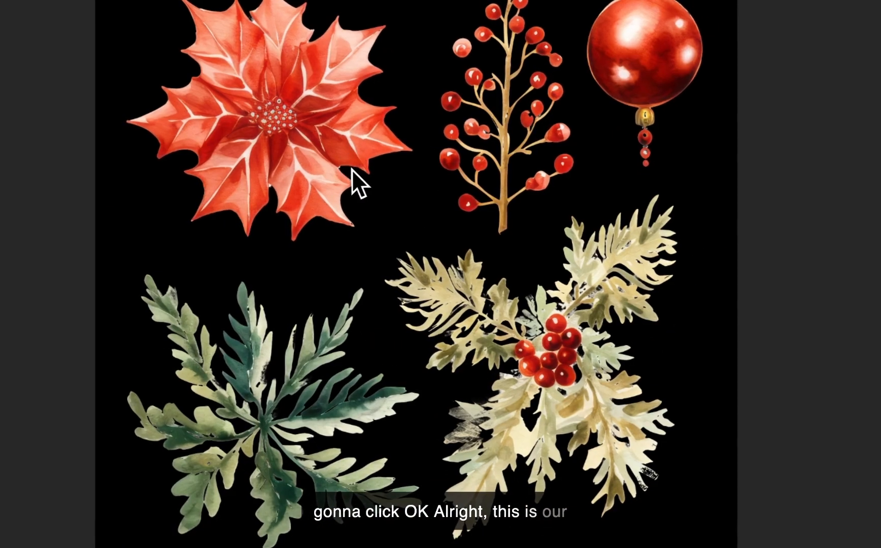
Examine the refined mask up close along the poinsettia's veins and petal edges and around the berry branch.
scroll(247, 238, "up", 5)
left_click_drag(297, 210, 317, 350)
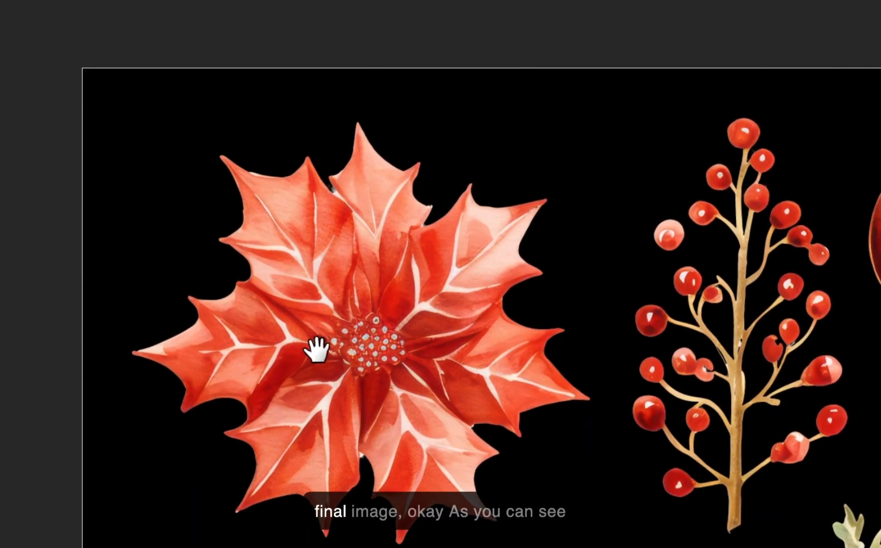
scroll(278, 230, "up", 2)
scroll(402, 292, "up", 10)
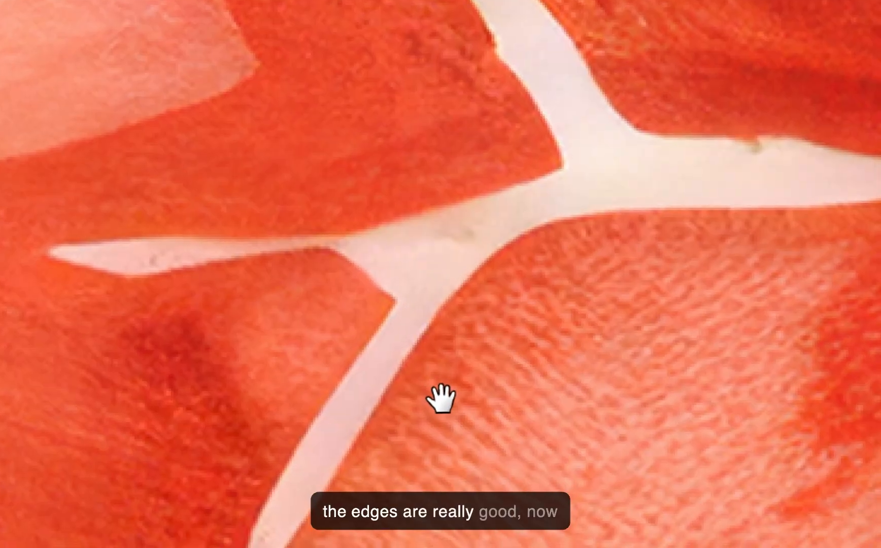
left_click_drag(441, 399, 580, 452)
scroll(437, 207, "down", 6)
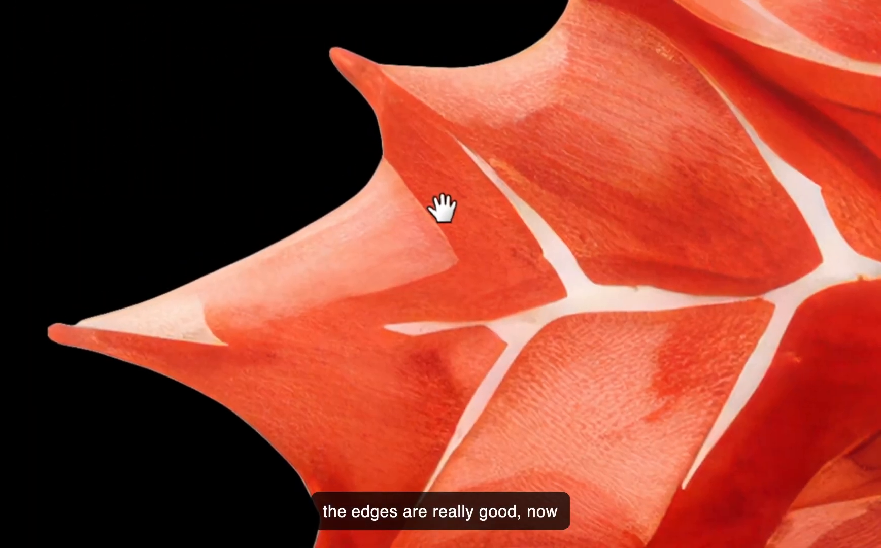
left_click_drag(505, 409, 349, 99)
left_click_drag(751, 442, 308, 218)
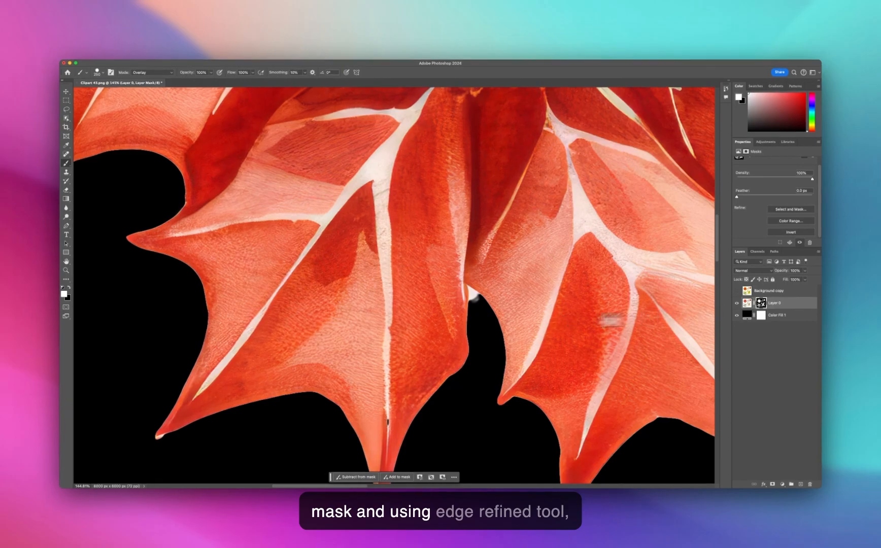
scroll(396, 320, "down", 3)
left_click_drag(616, 351, 446, 353)
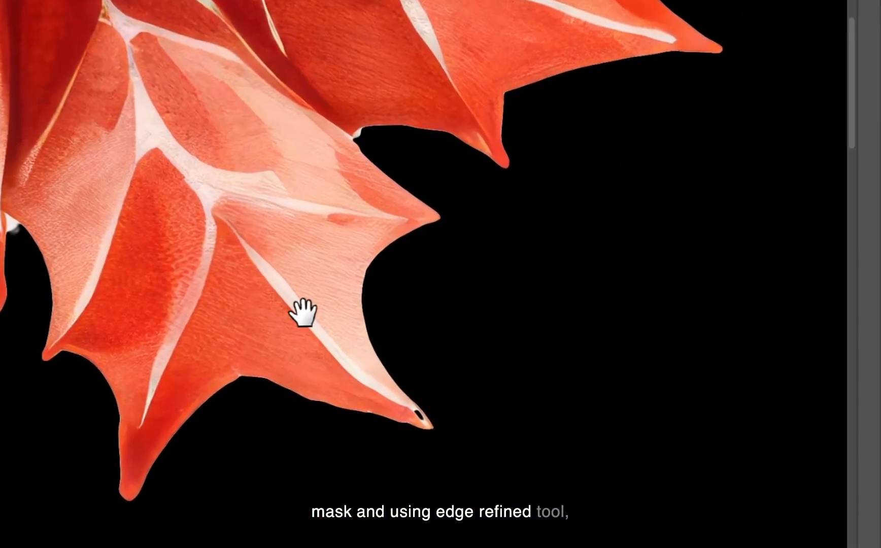
left_click_drag(516, 376, 376, 219)
left_click_drag(612, 211, 474, 197)
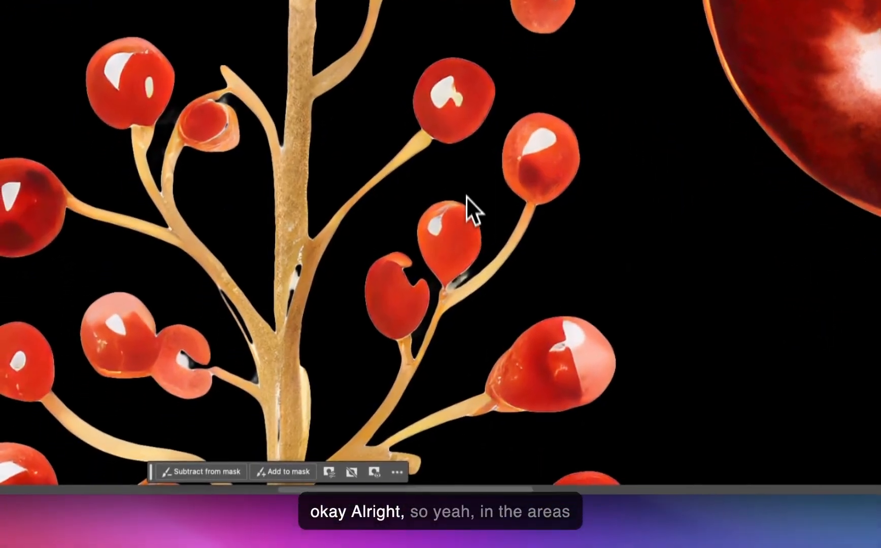
Set the Brush mode to Normal and paint white on the mask over the gap in the berry branch's main stem.
scroll(455, 244, "down", 6)
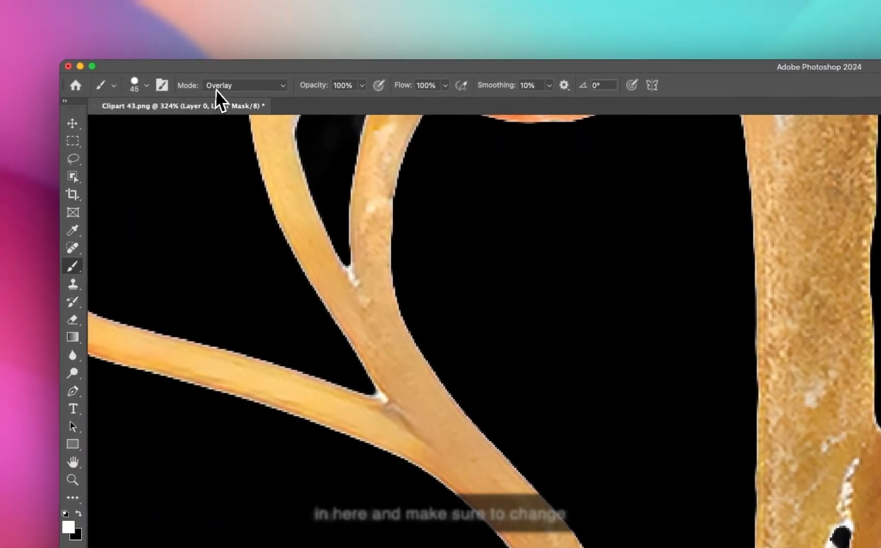
left_click(216, 92)
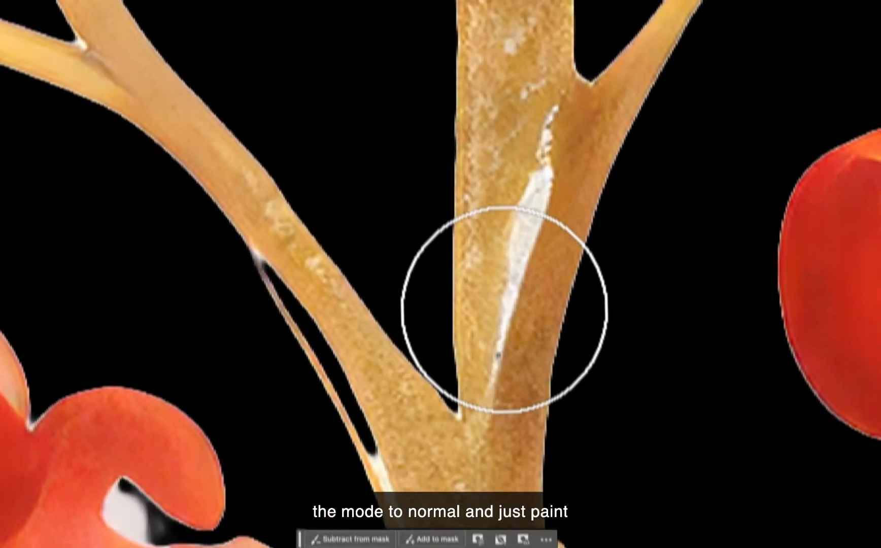